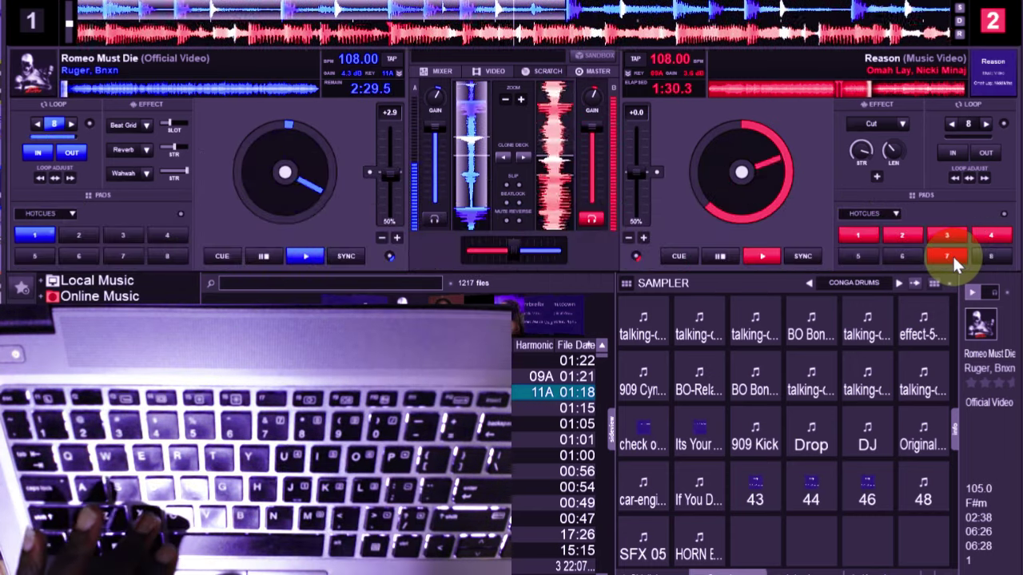
# Stop Reason on deck 2 at its cue point and move headphone monitoring to deck 1.
pyautogui.click(953, 254)
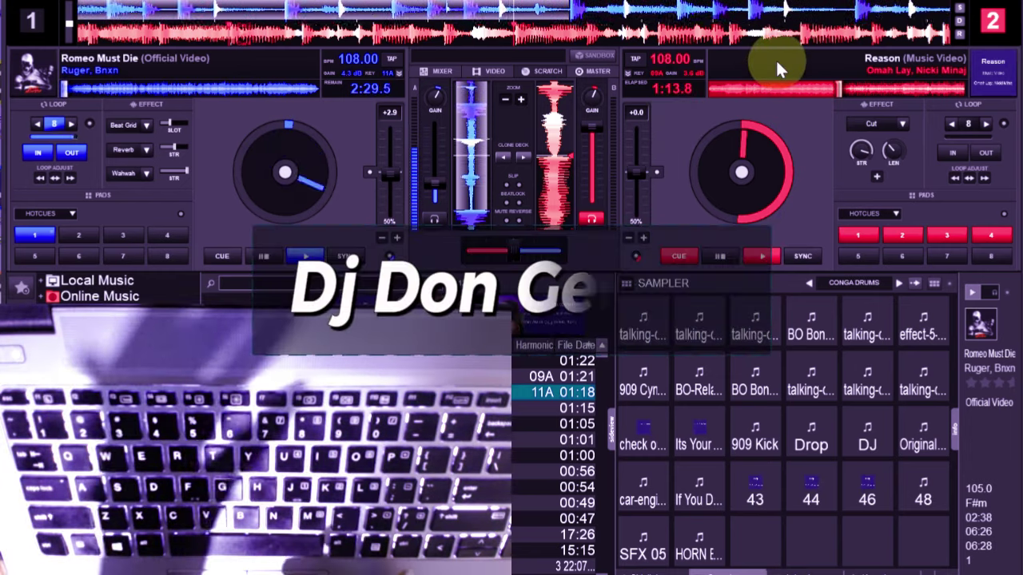
pyautogui.press('Tab')
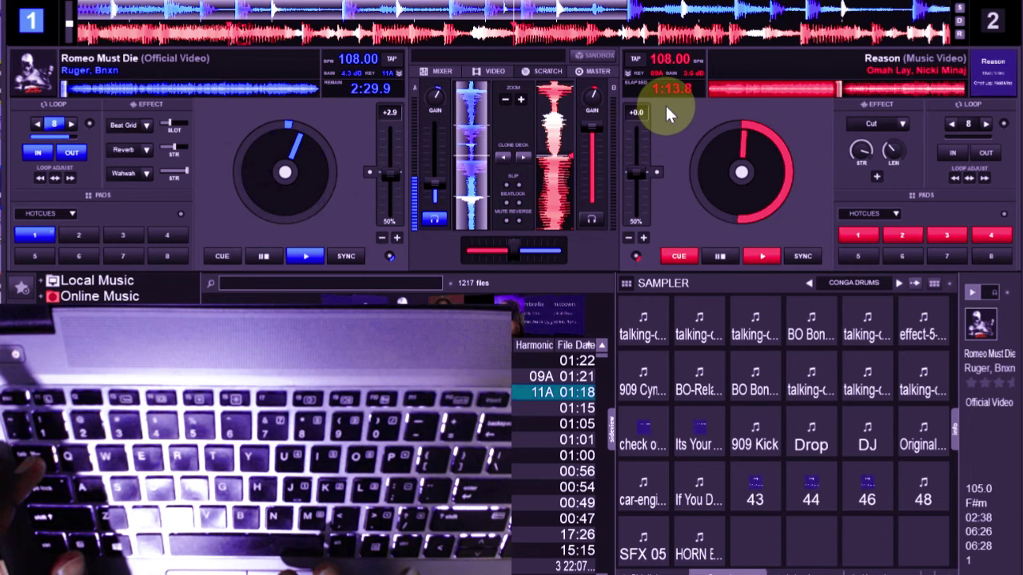
# Make deck 2 the active deck so the headphones monitor Reason.
pyautogui.press('Tab')
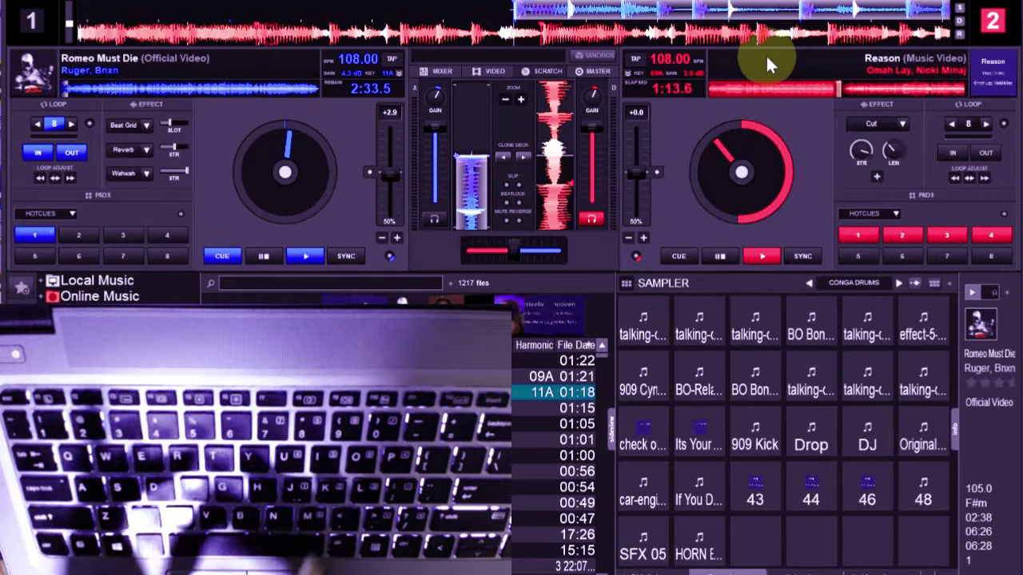
# Restart Romeo Must Die on deck 1, then play Reason on deck 2 from its cue point.
pyautogui.press('Tab')
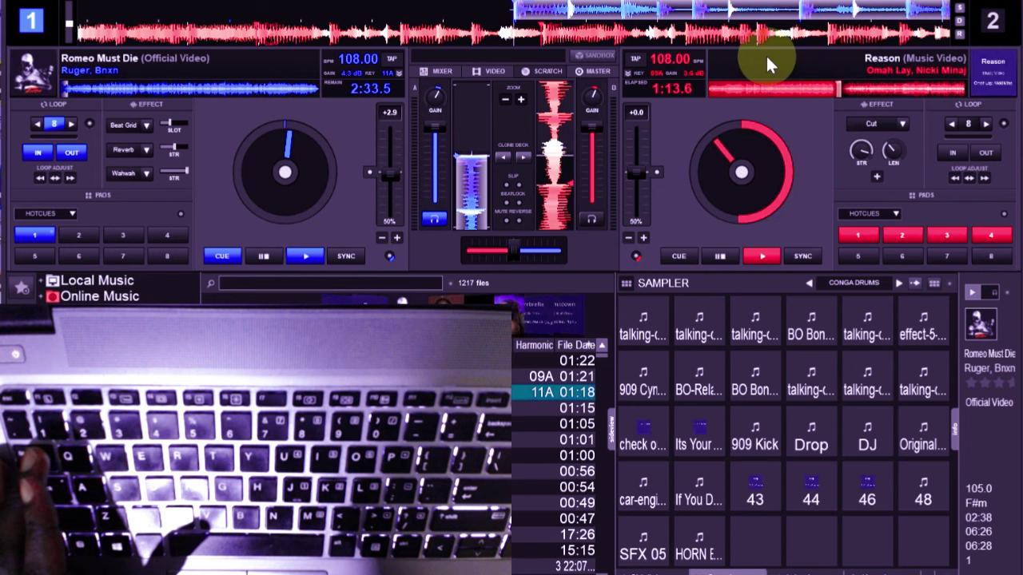
pyautogui.press('space')
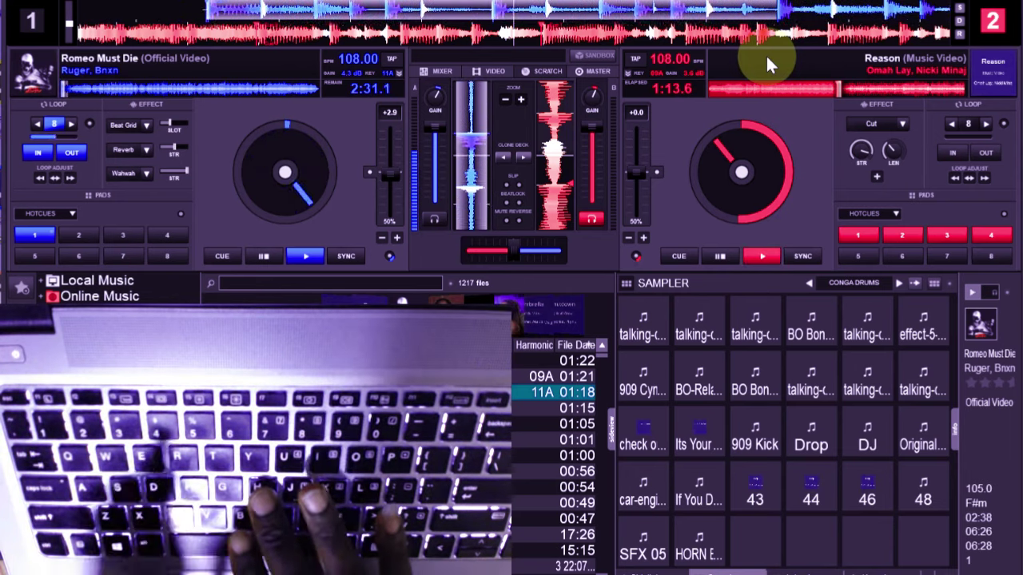
pyautogui.press('a')
pyautogui.press('space')
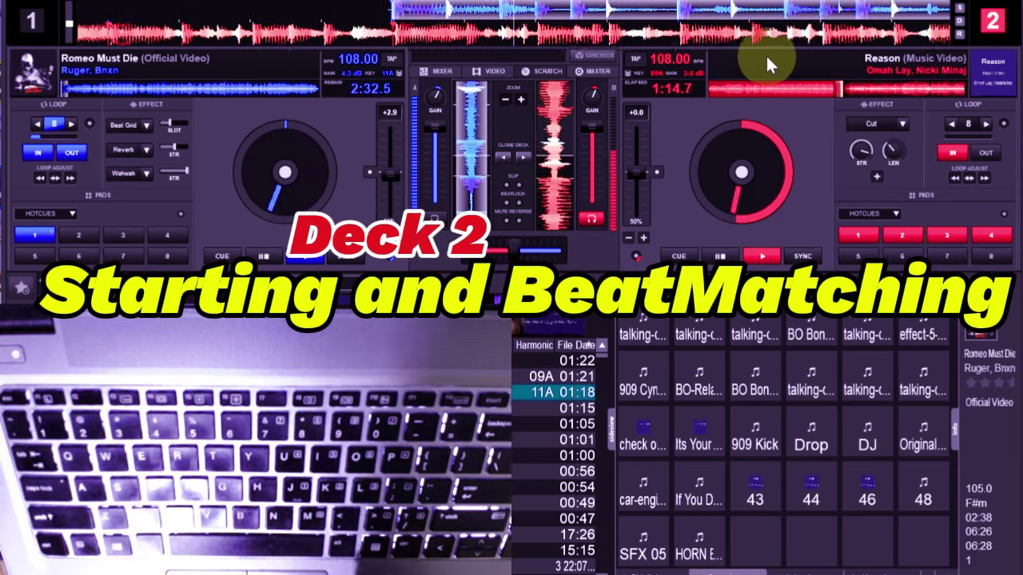